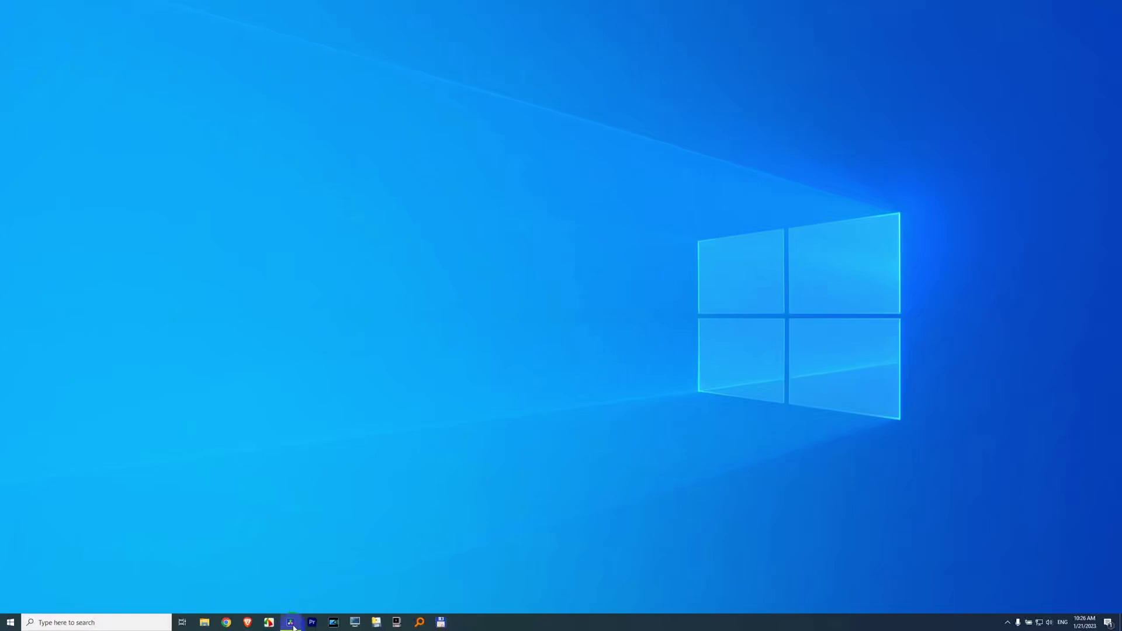
Step: Minimize and restore DaVinci Resolve several times to watch the window animation
left_click(291, 623)
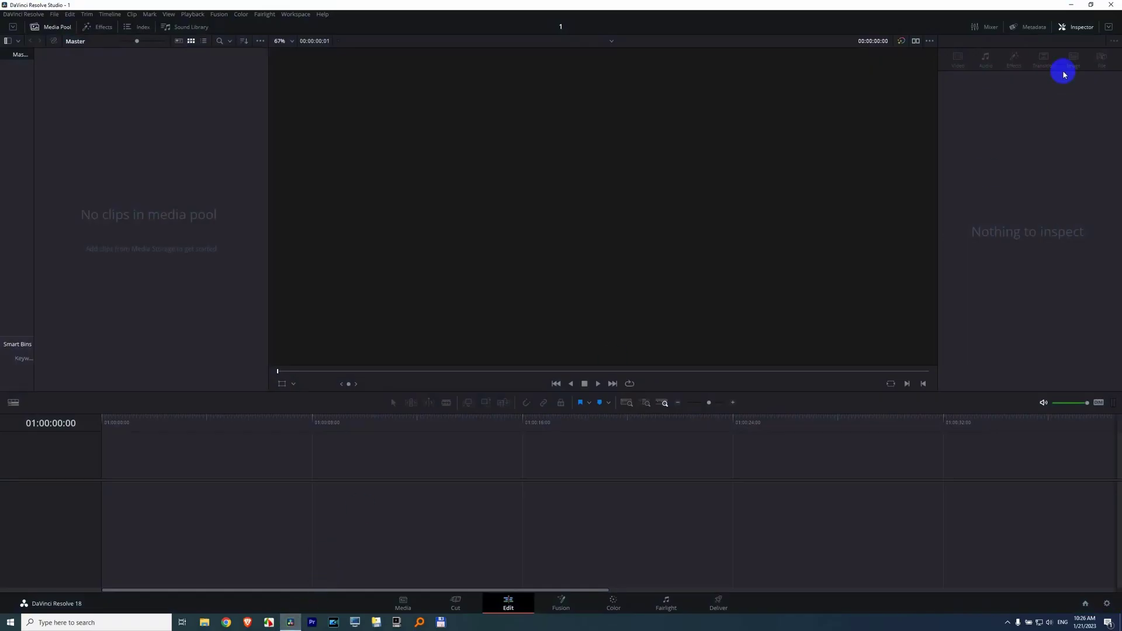
left_click(1070, 8)
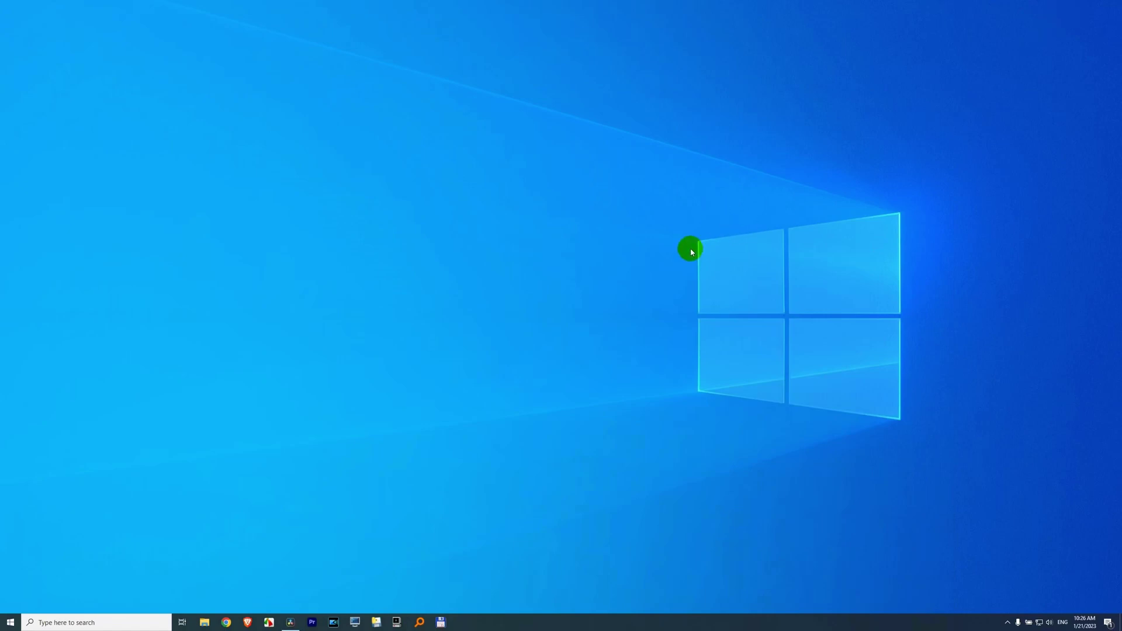
left_click(291, 622)
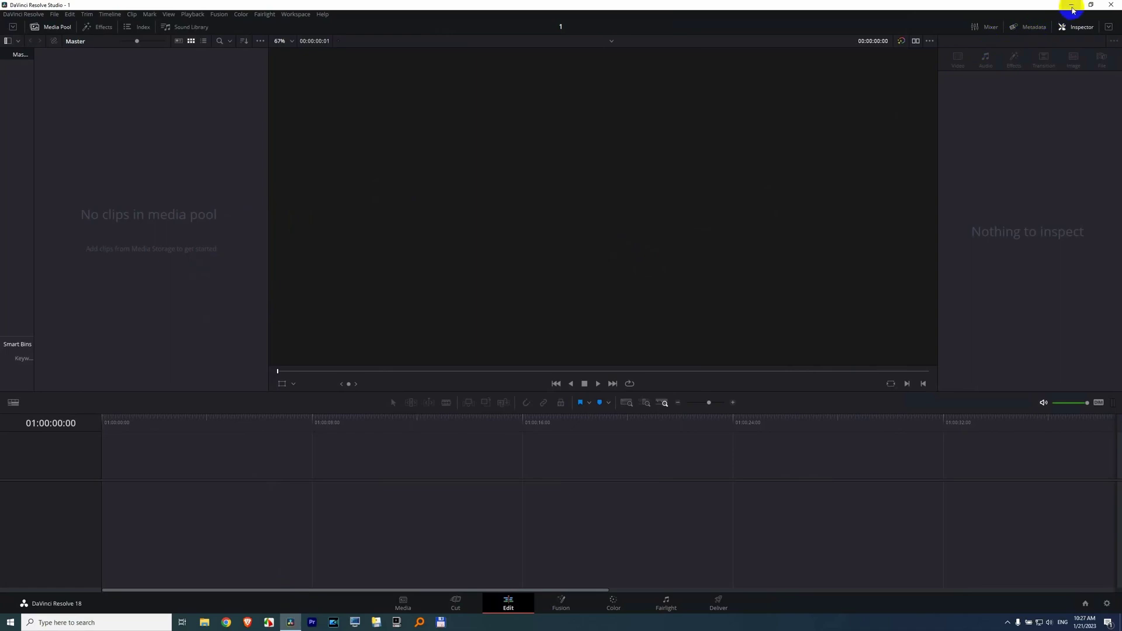
left_click(1072, 7)
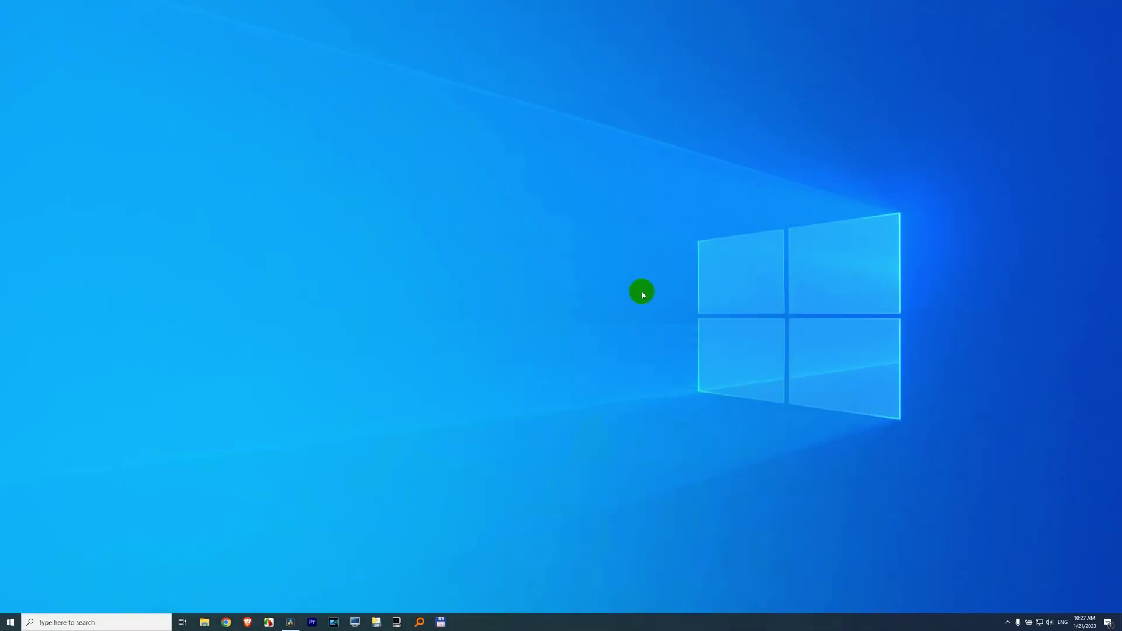
left_click(294, 625)
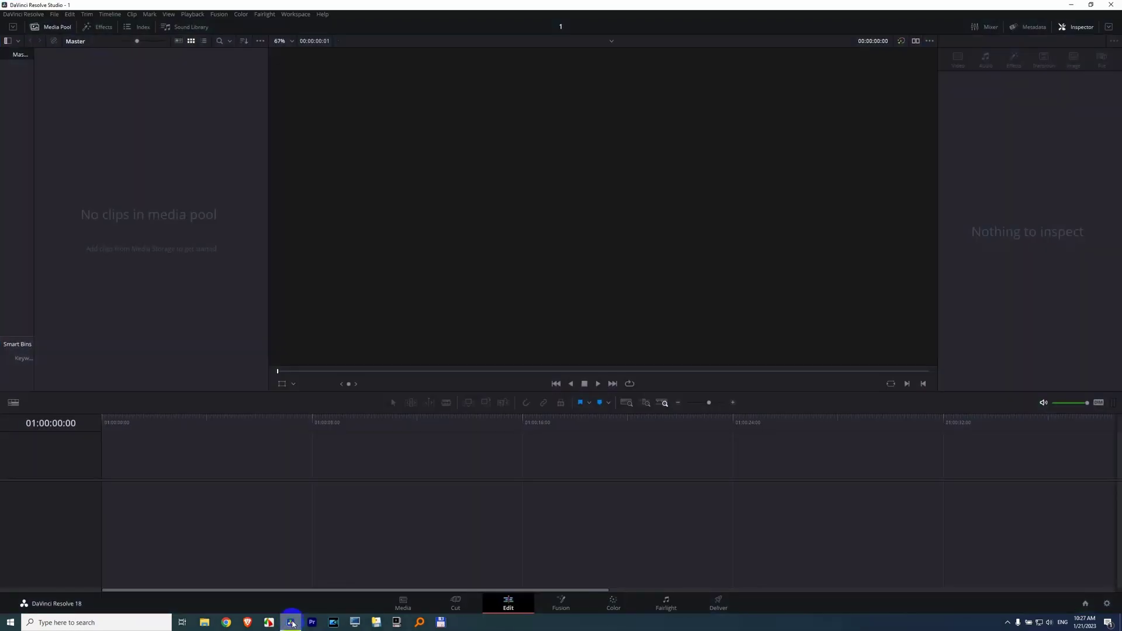
left_click(292, 621)
Step: Toggle DaVinci Resolve once more, then launch File Explorer by searching 'file expl'
left_click(291, 623)
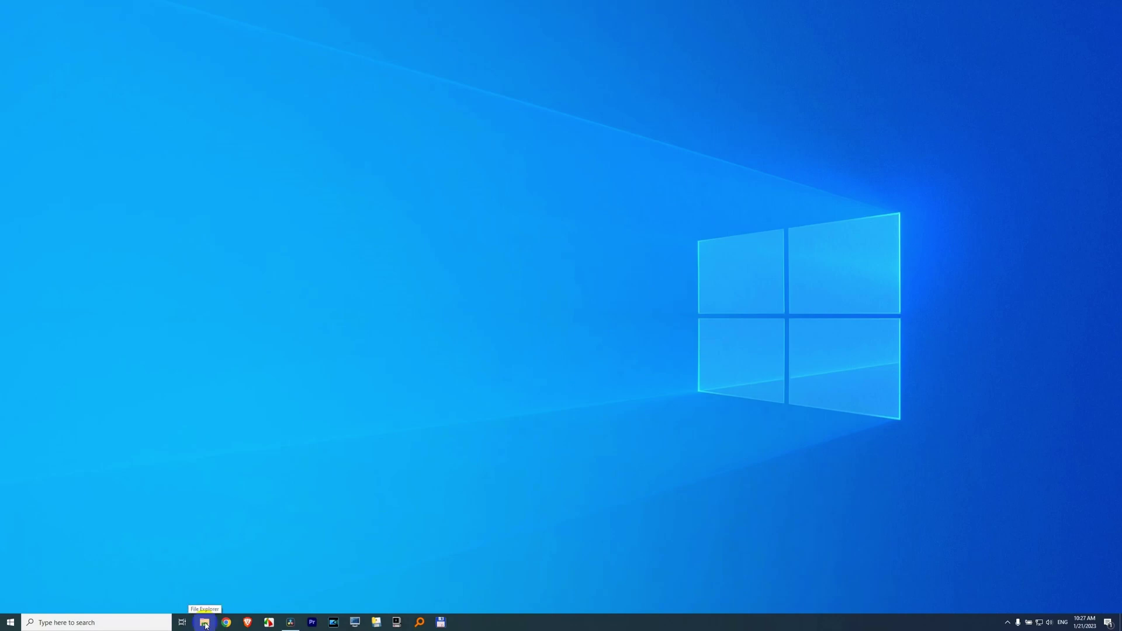
left_click(72, 622)
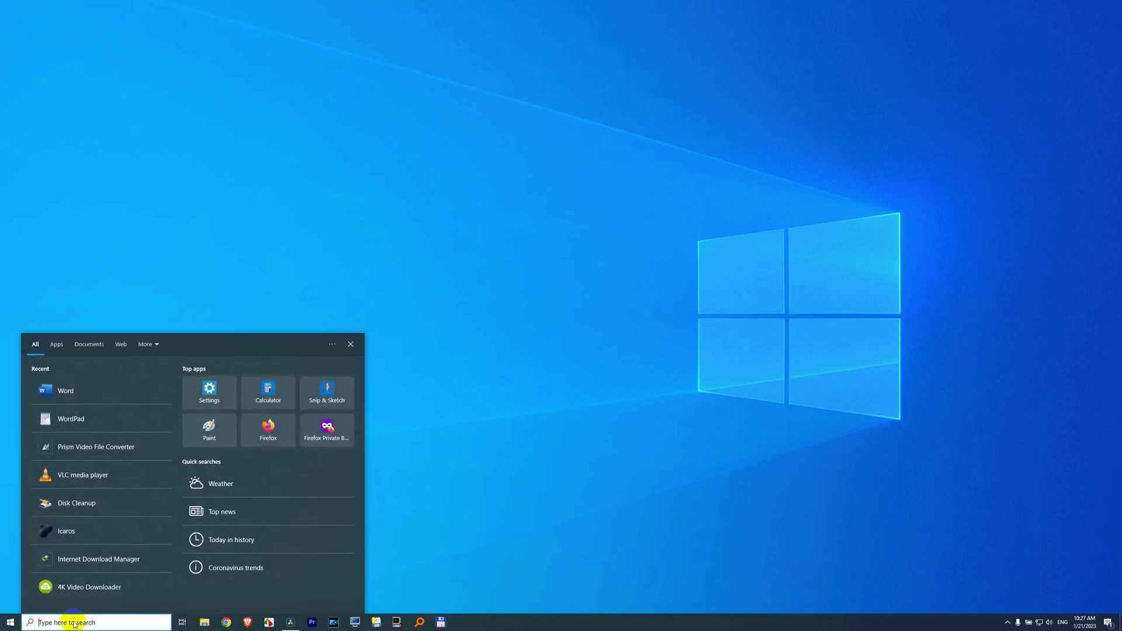
type("file expl")
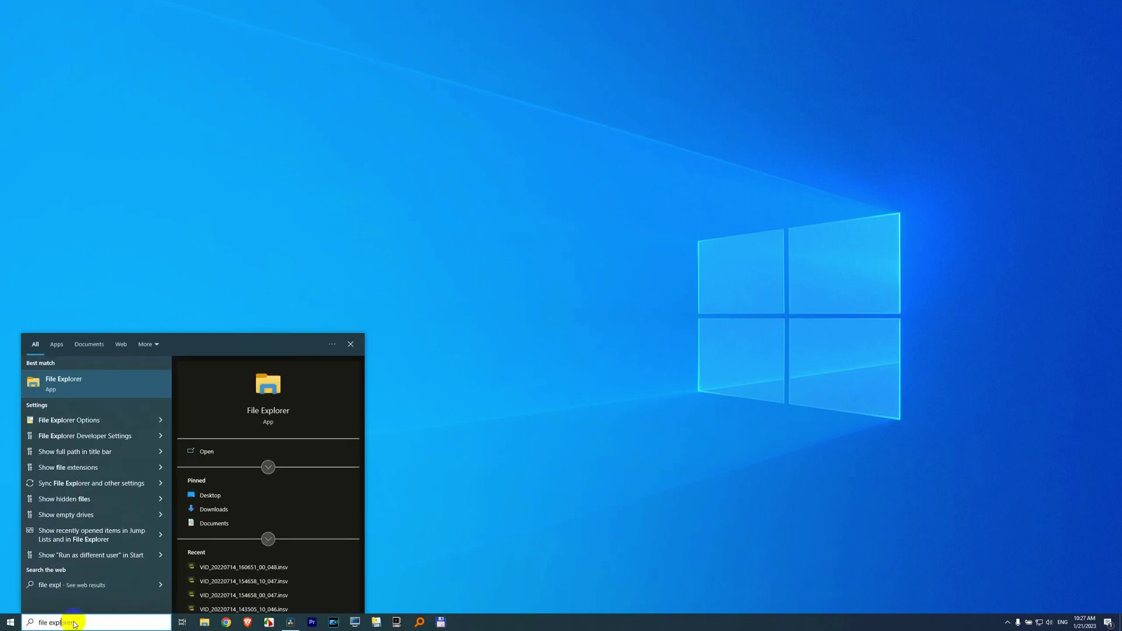
left_click(115, 383)
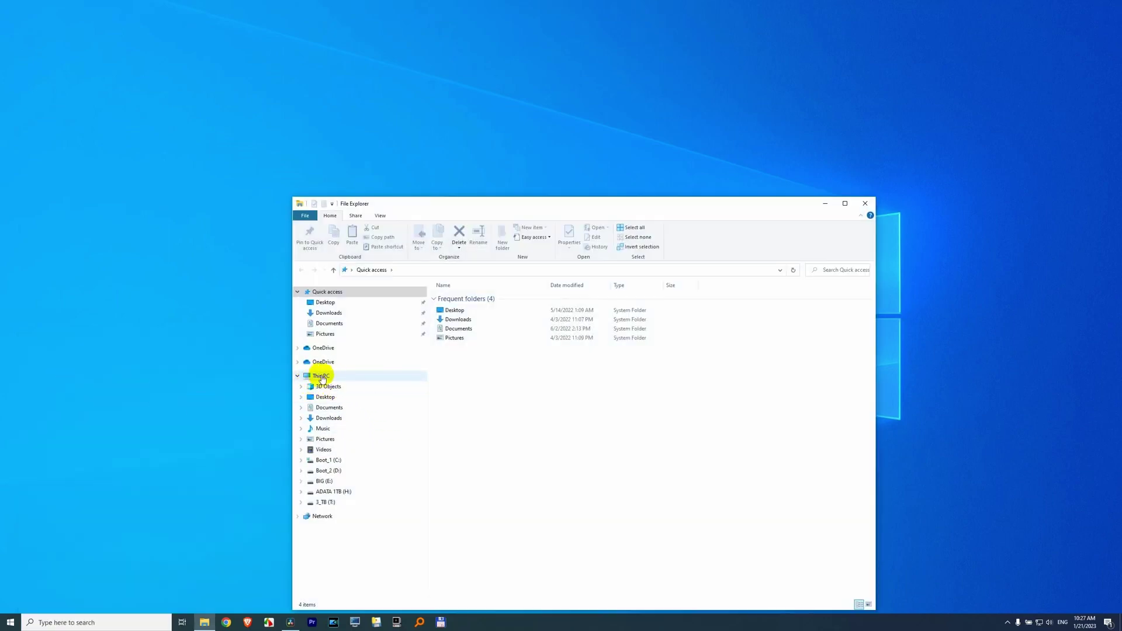
Step: Open This PC's Properties from the navigation pane, then Advanced system settings
right_click(325, 380)
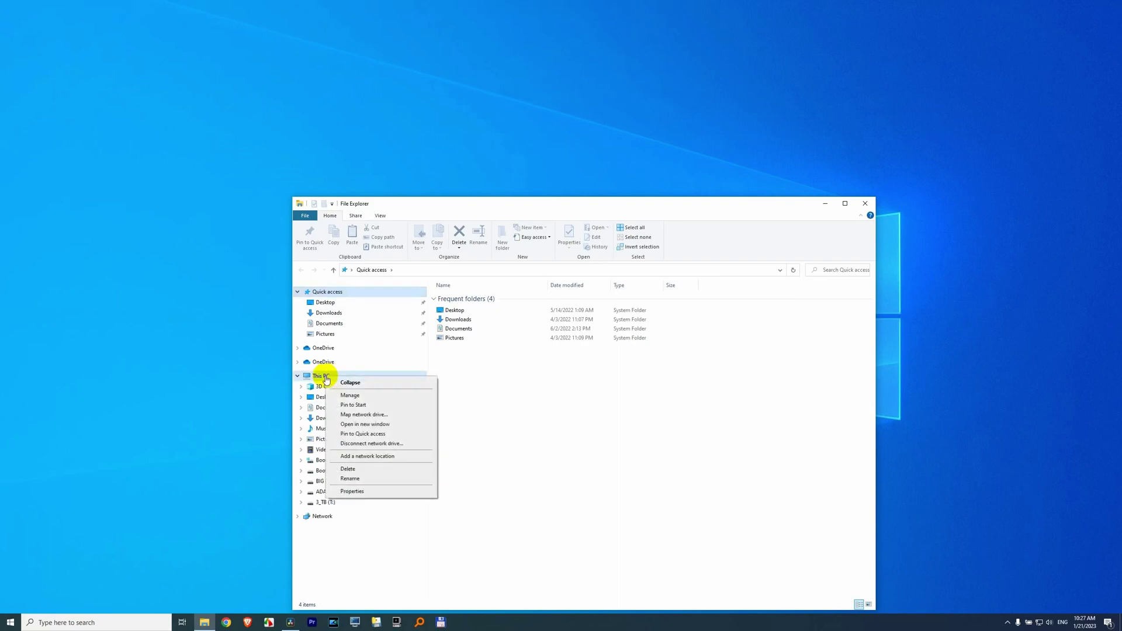
left_click(371, 492)
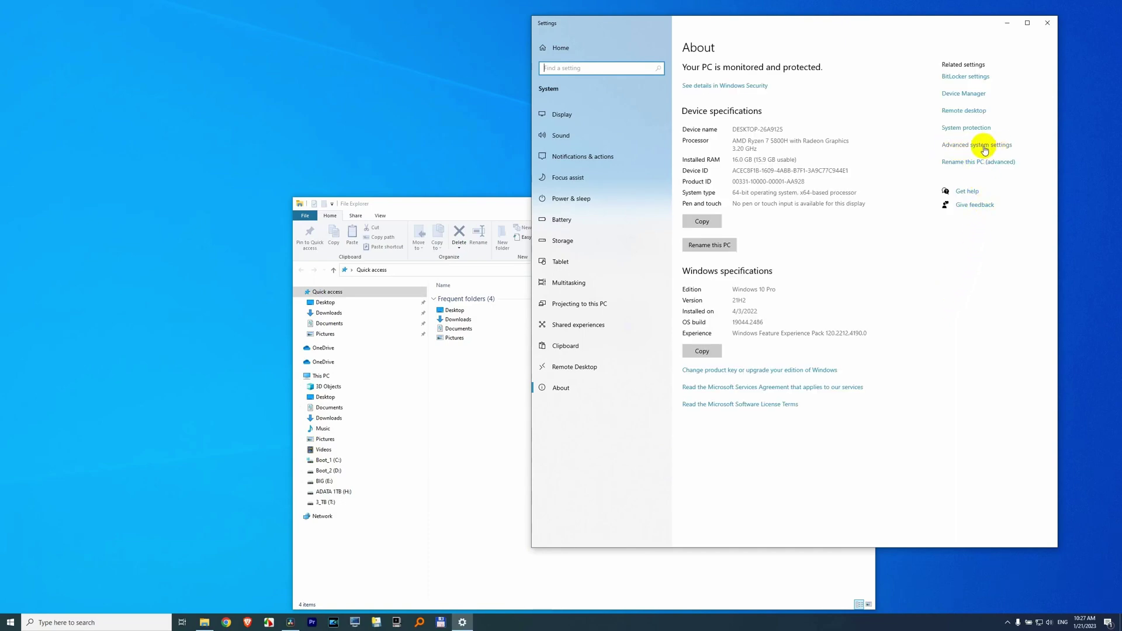
left_click(983, 146)
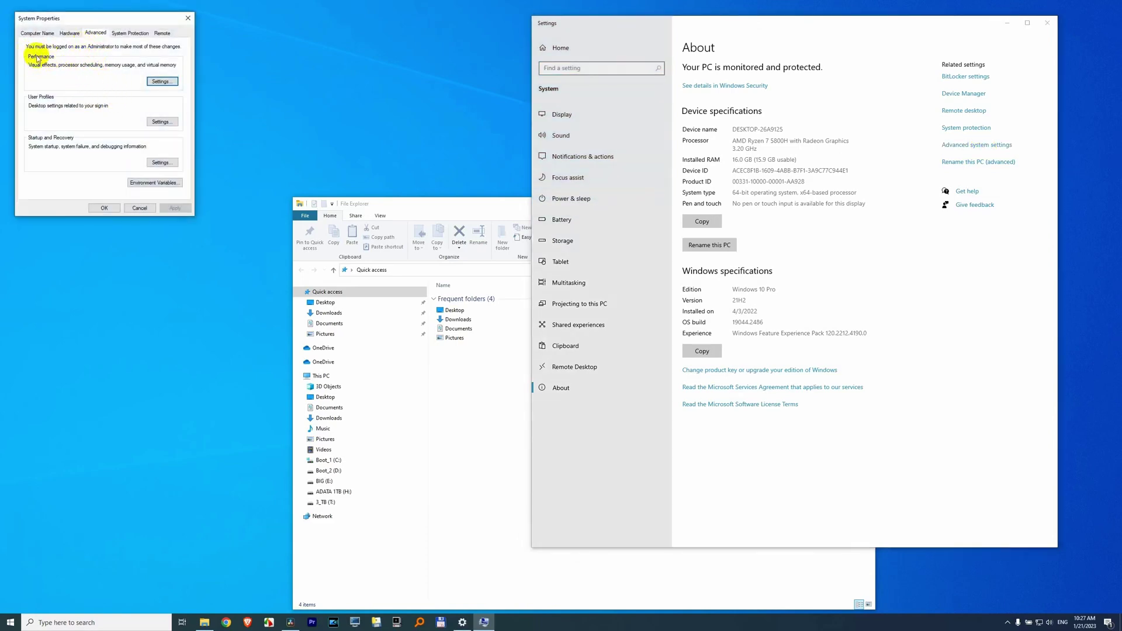
Step: Uncheck 'Animate windows when minimizing and maximizing' in Performance Options and confirm both dialogs
left_click(160, 82)
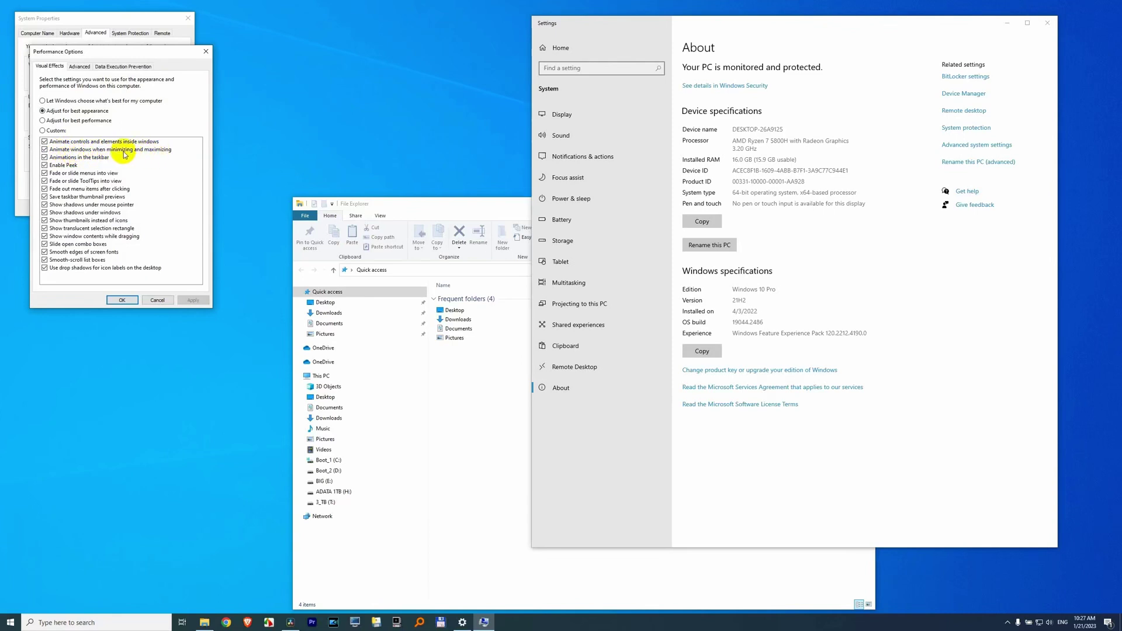
left_click(119, 151)
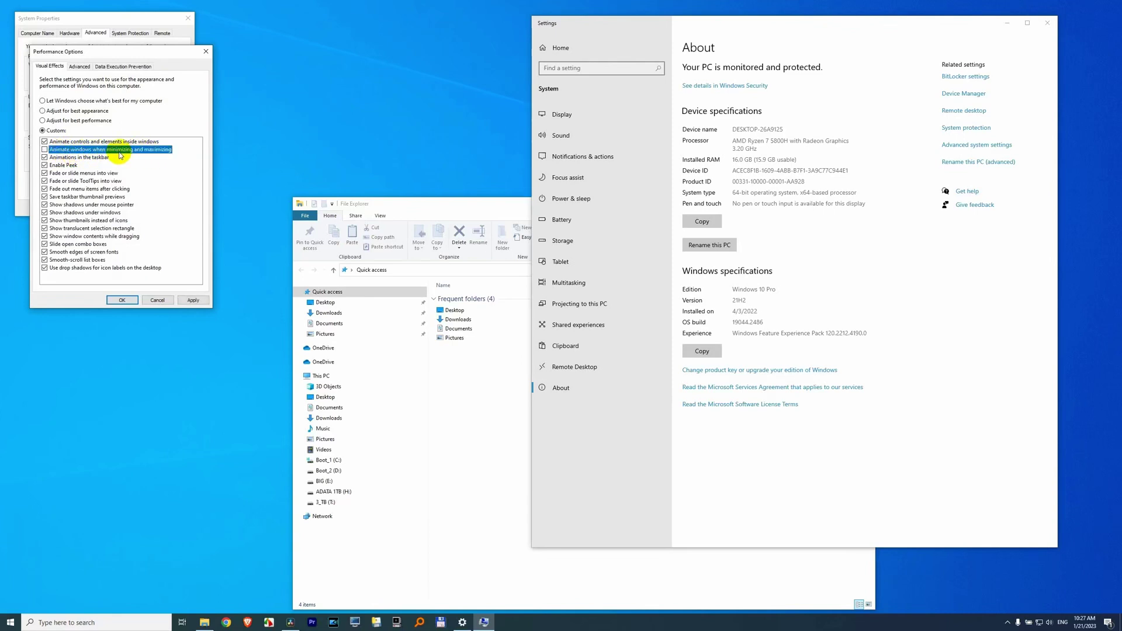
left_click(125, 300)
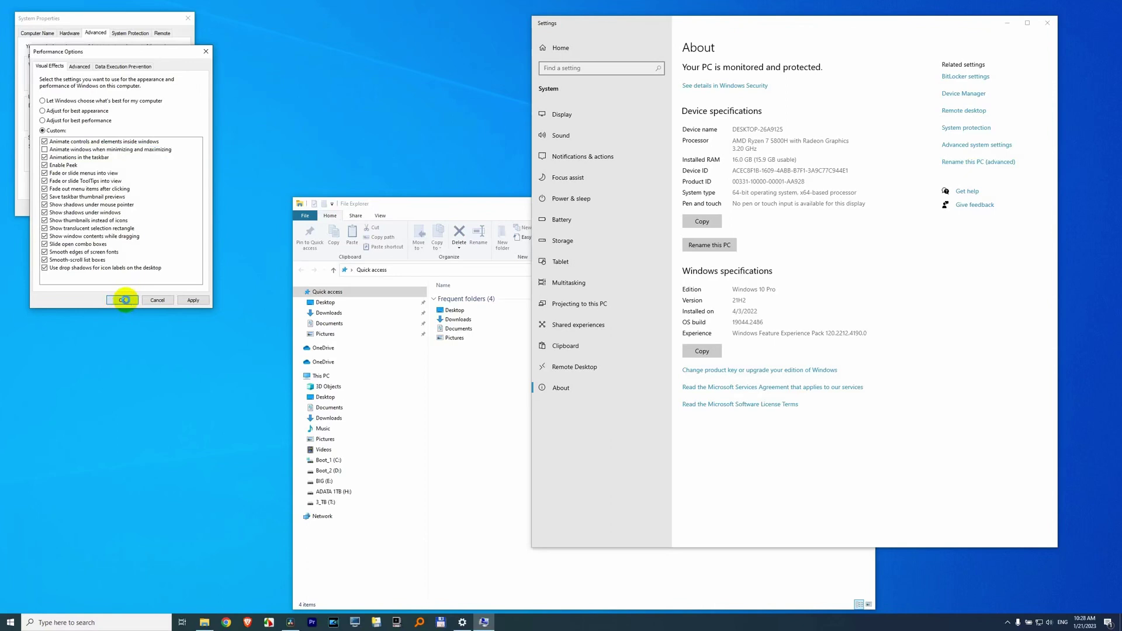
left_click(108, 203)
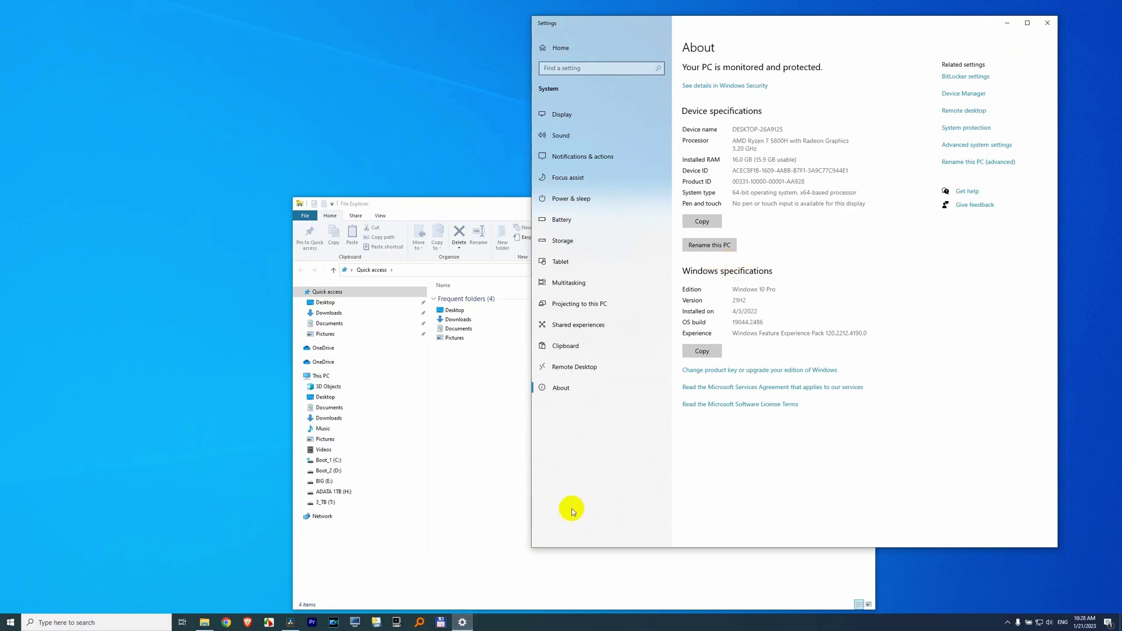
Step: Minimize Settings, then minimize and restore File Explorer repeatedly, leaving it minimized
left_click(1006, 24)
left_click(864, 205)
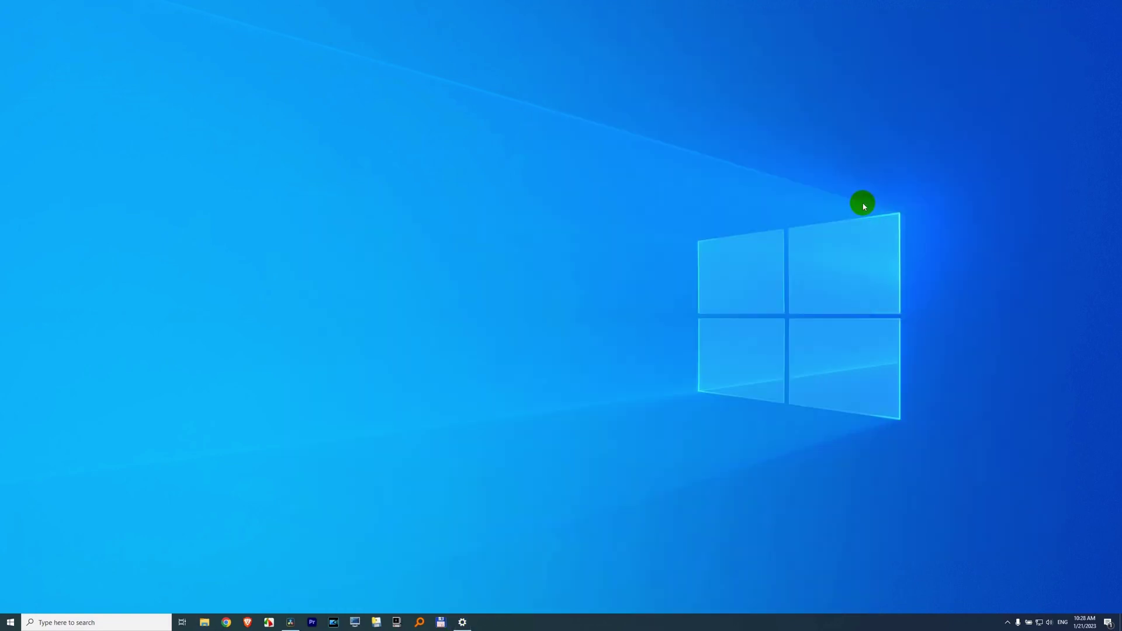
left_click(204, 622)
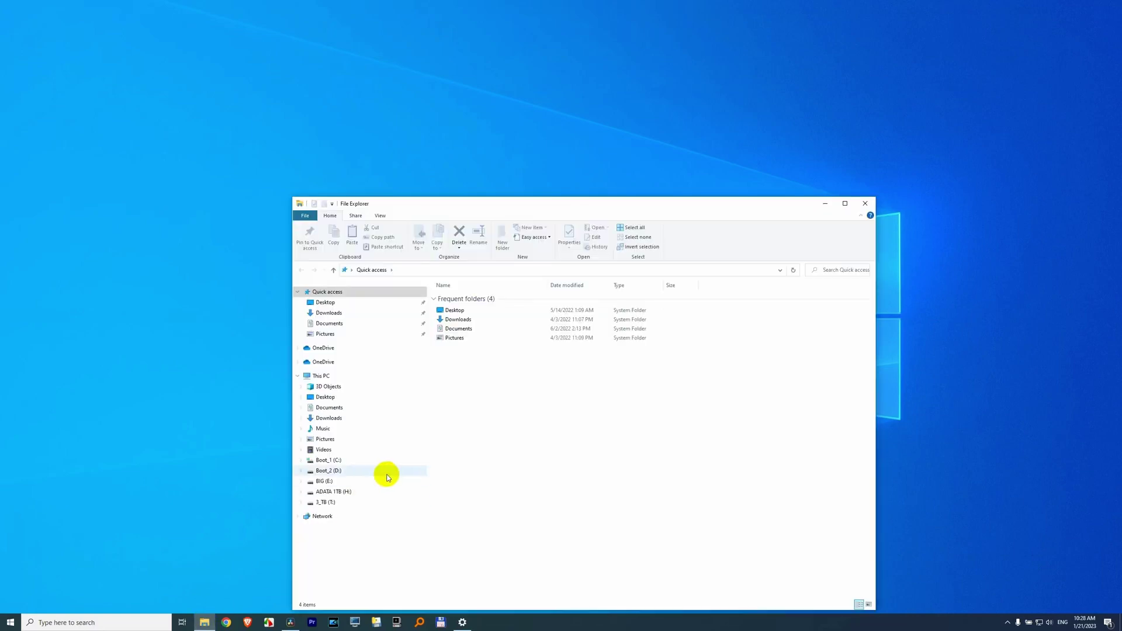
left_click(826, 202)
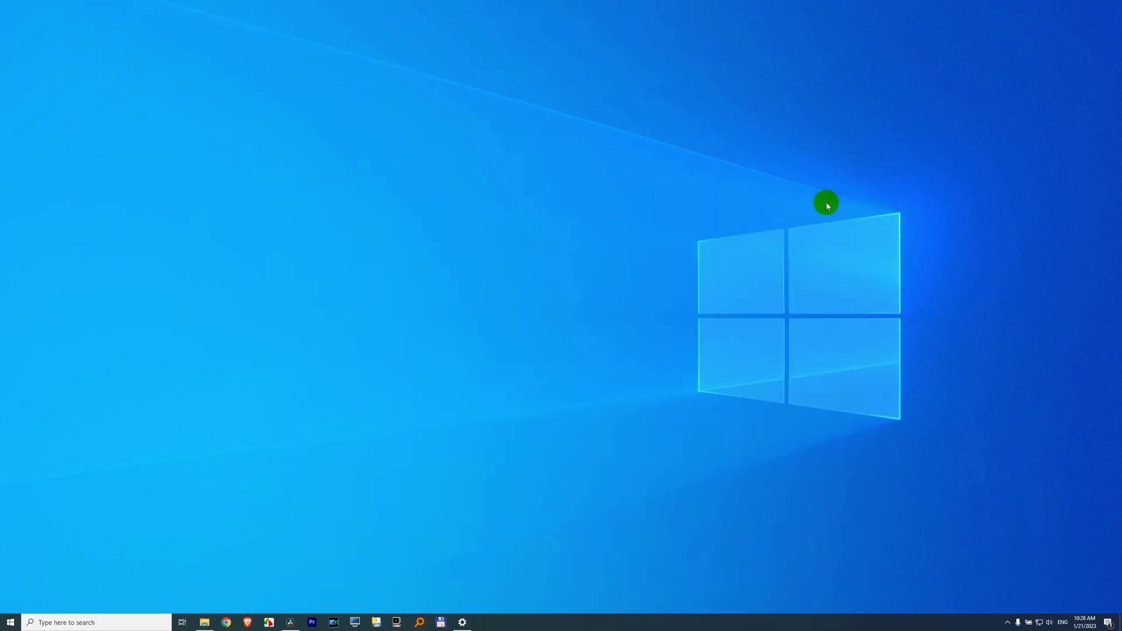
left_click(204, 623)
left_click(204, 620)
left_click(204, 623)
left_click(205, 623)
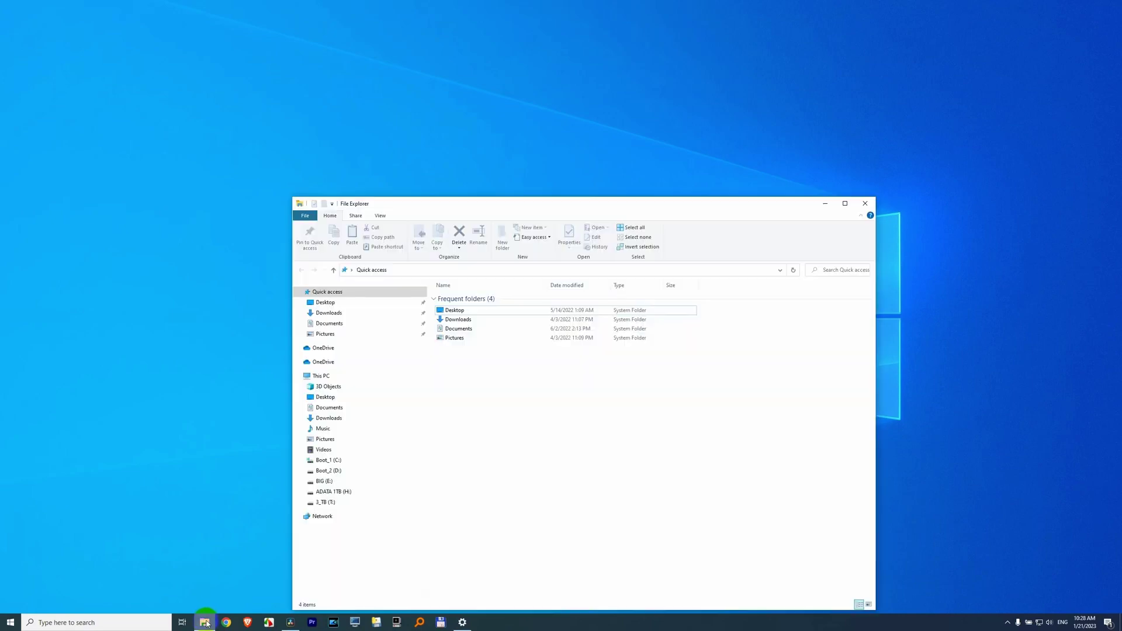
mouse_move(327, 439)
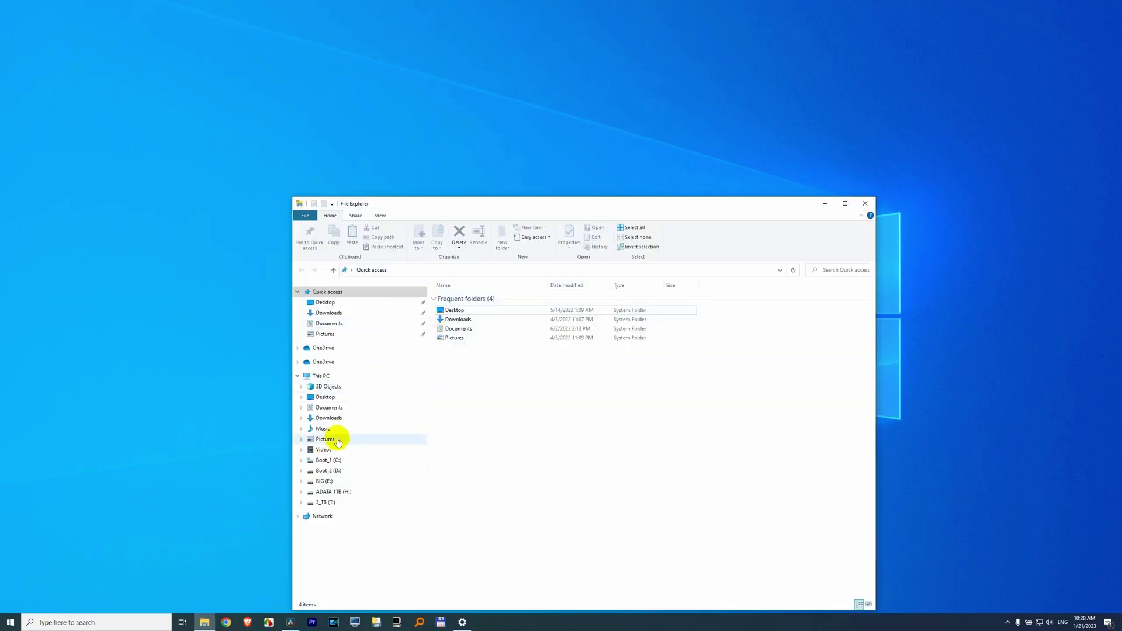
left_click(205, 623)
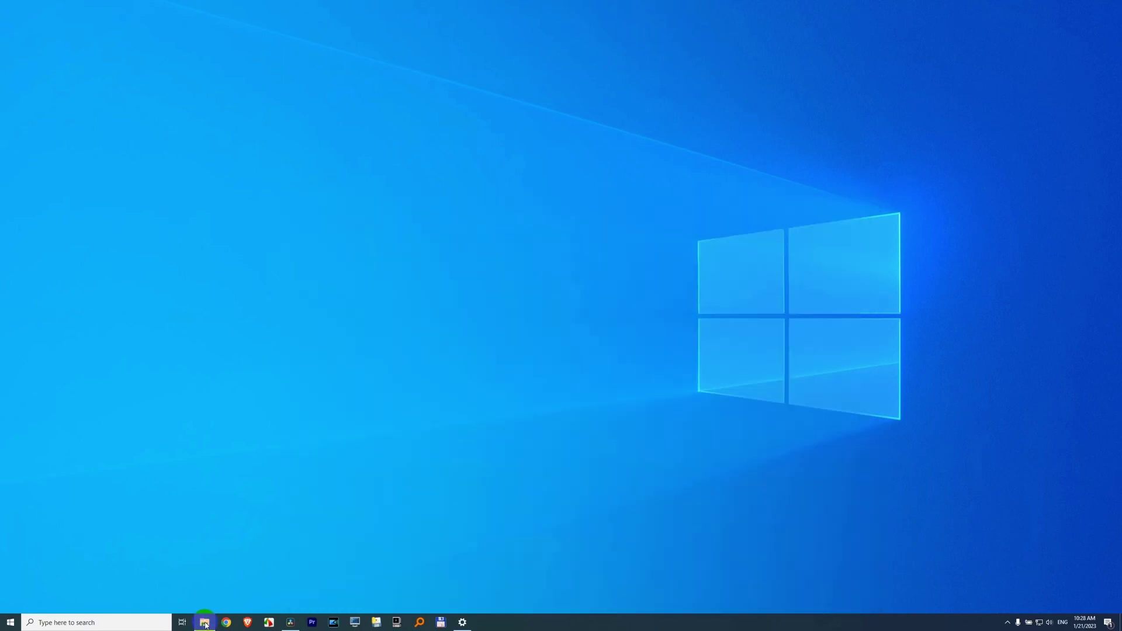
left_click(204, 623)
left_click(204, 623)
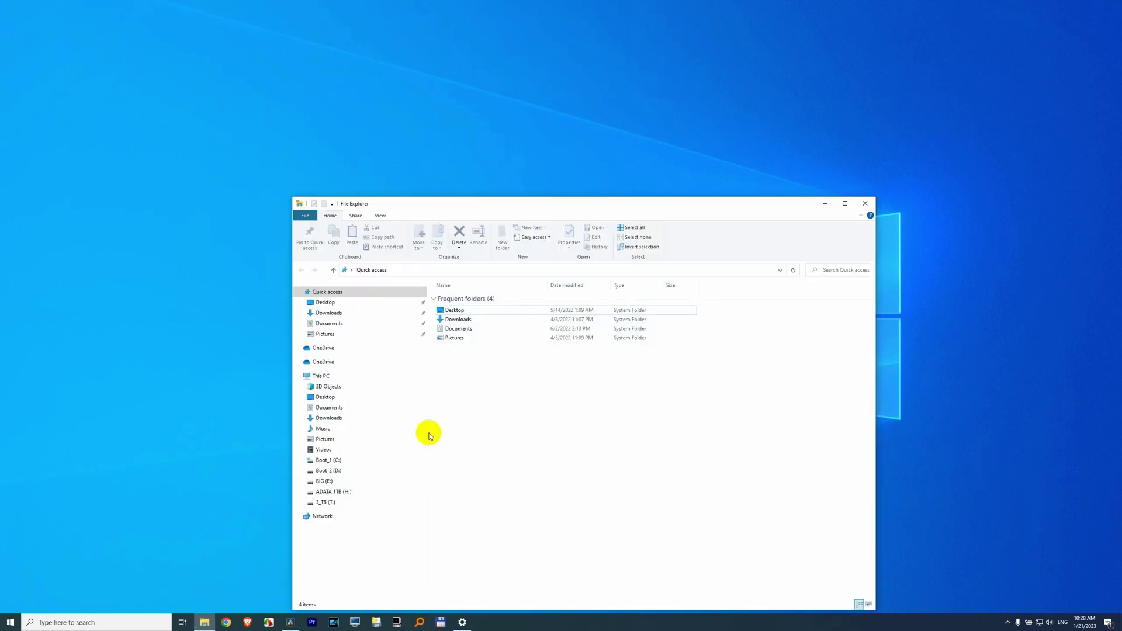
left_click(824, 205)
left_click(205, 623)
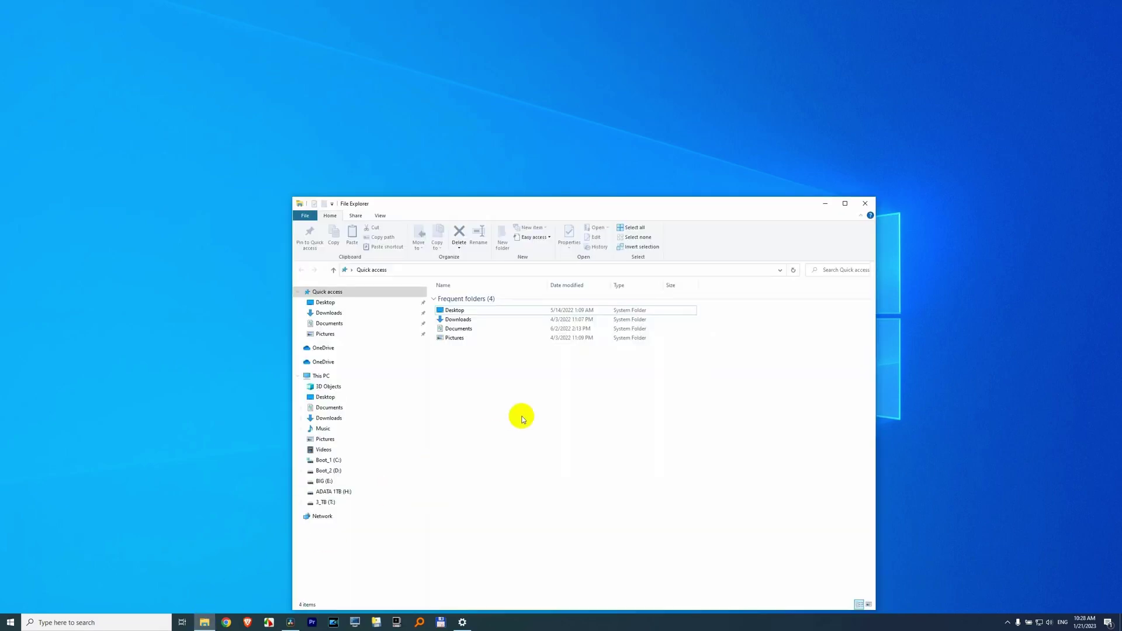
left_click(827, 207)
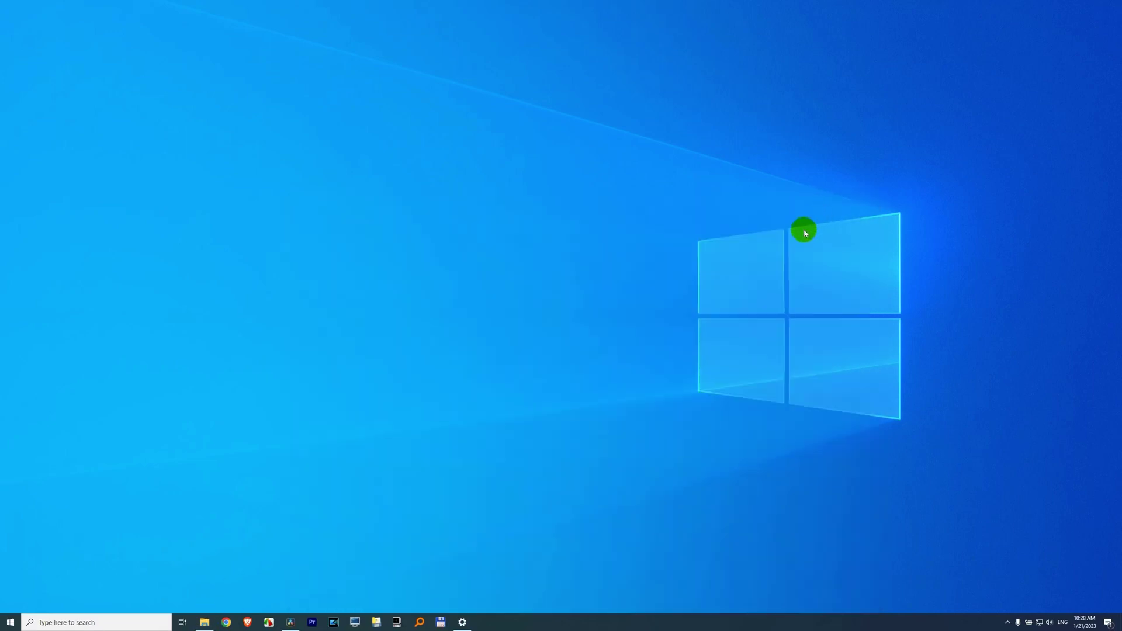